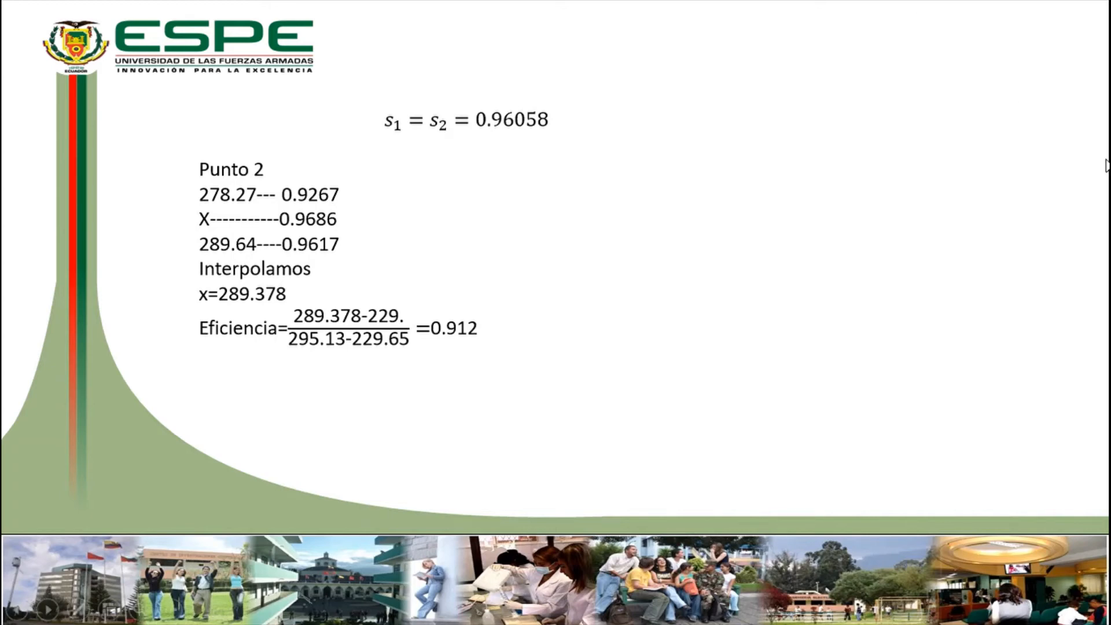
{"action": "left_click", "coordinate": [1029, 116]}
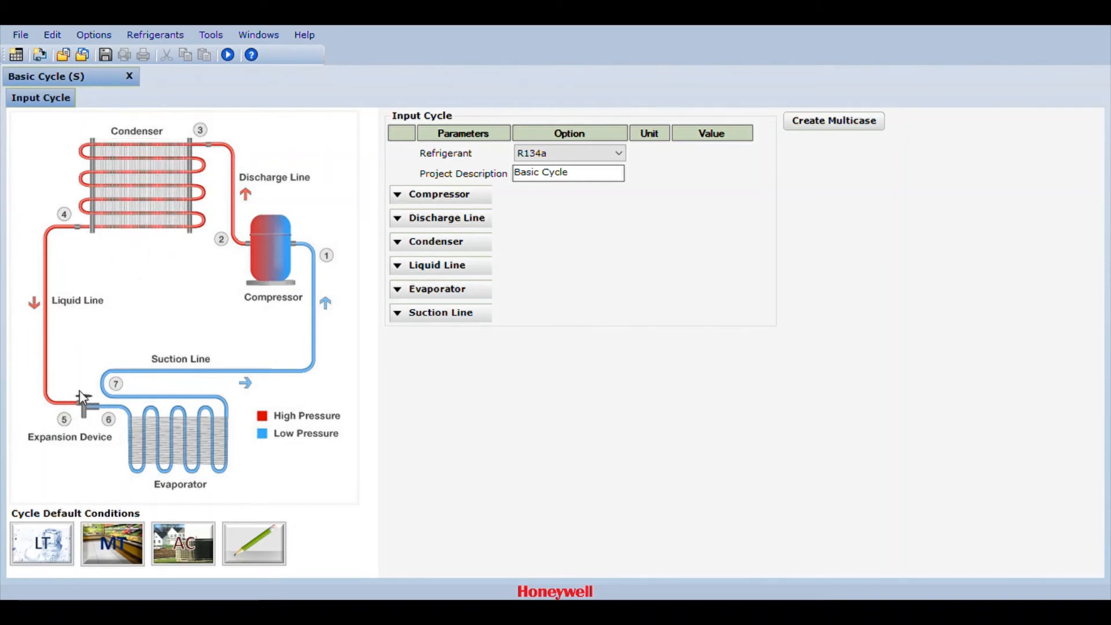
{"action": "left_click", "coordinate": [443, 200]}
{"action": "left_click", "coordinate": [443, 199]}
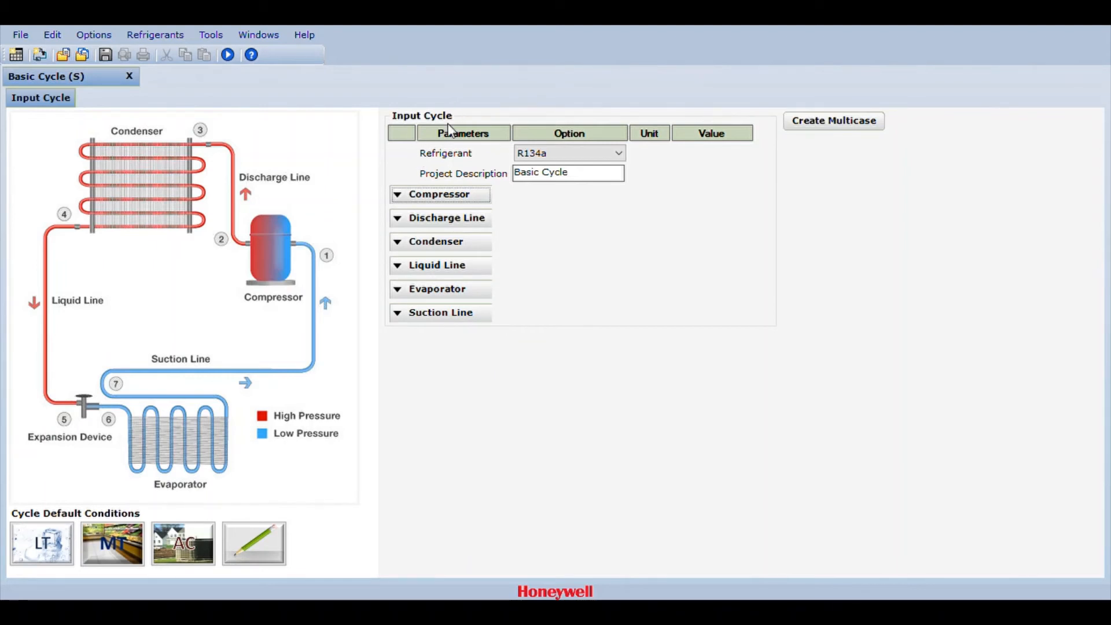
{"action": "left_click", "coordinate": [523, 154]}
{"action": "left_click", "coordinate": [577, 178]}
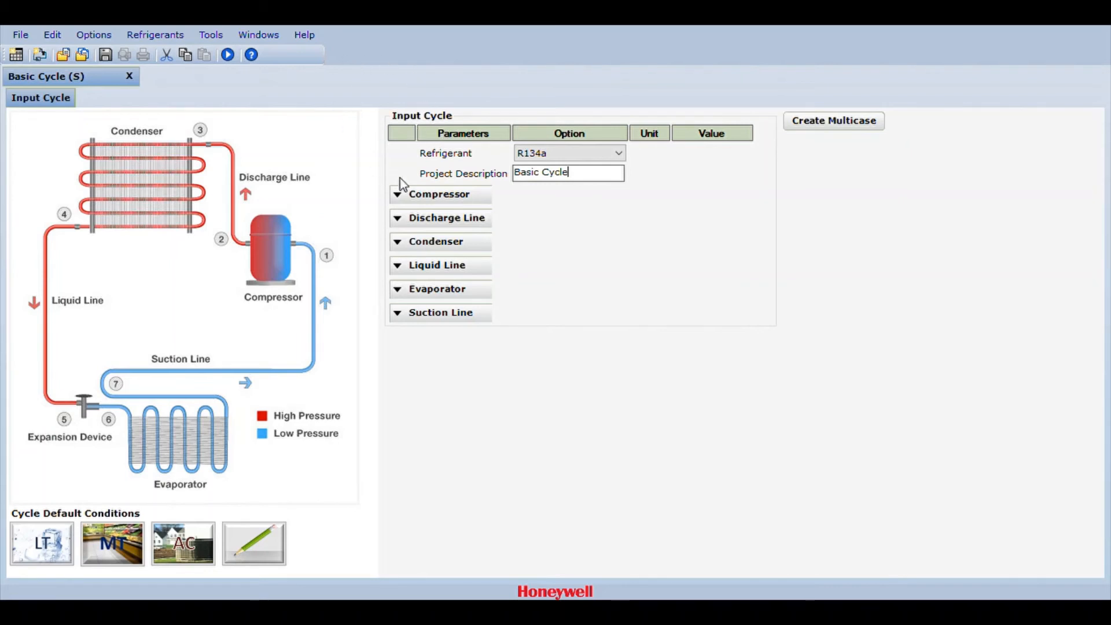
Set the compressor's cooling load to 2529 W and its isentropic efficiency to 0,912.
{"action": "left_click", "coordinate": [444, 198]}
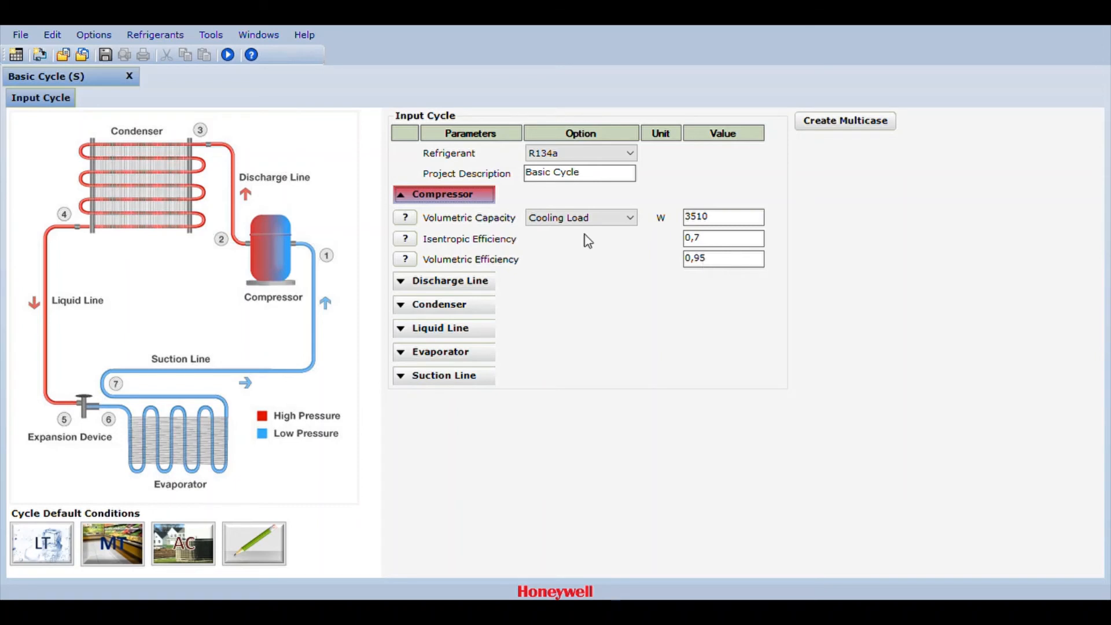
{"action": "left_click_drag", "start_coordinate": [712, 216], "coordinate": [654, 217]}
{"action": "key", "text": "BackSpace"}
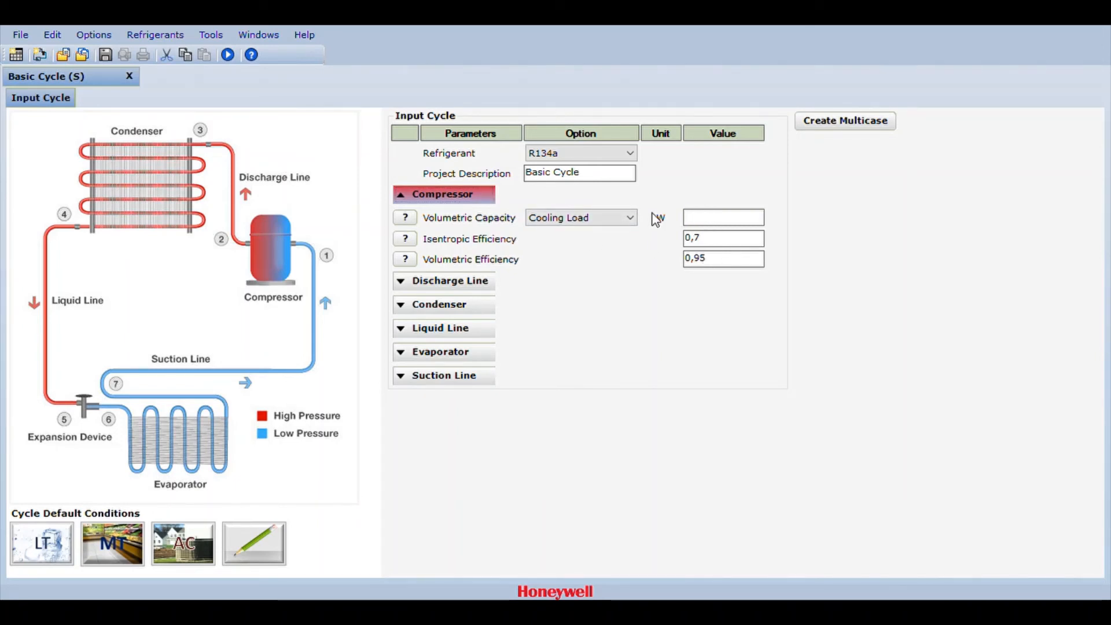
{"action": "type", "text": "2529"}
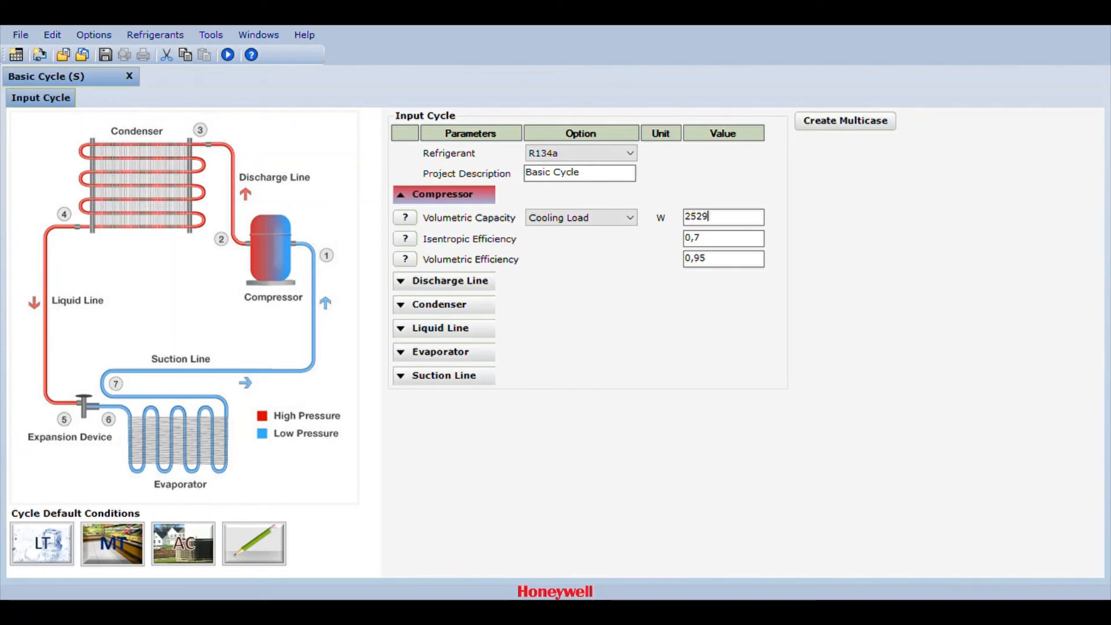
{"action": "left_click", "coordinate": [705, 243]}
{"action": "key", "text": "BackSpace"}
{"action": "type", "text": "912"}
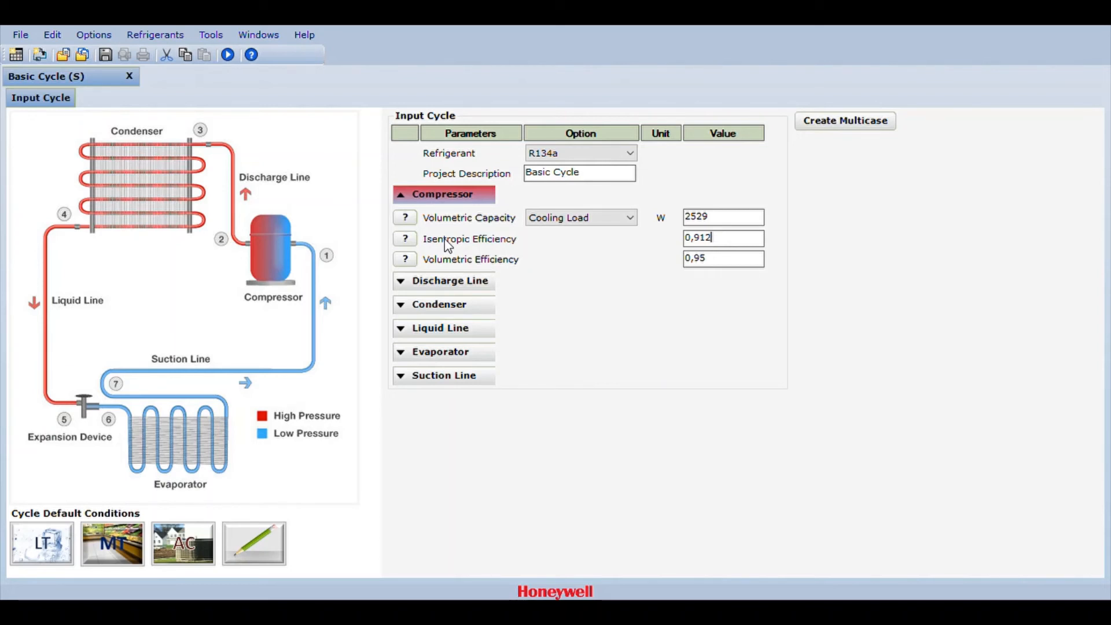
Define the discharge line with a Condenser Inlet Temperature of 65 °C and specify its pressure change as Pressure Drop.
{"action": "left_click", "coordinate": [406, 283]}
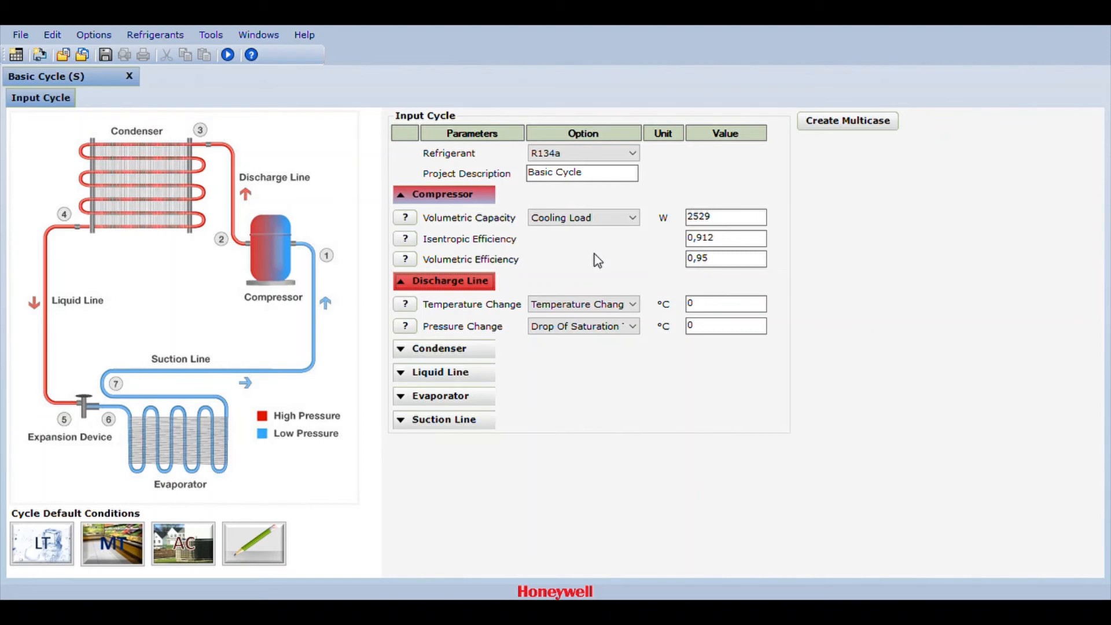
{"action": "left_click", "coordinate": [582, 309]}
{"action": "left_click", "coordinate": [582, 319]}
{"action": "left_click", "coordinate": [698, 304]}
{"action": "key", "text": "Delete"}
{"action": "key", "text": "Delete"}
{"action": "key", "text": "BackSpace"}
{"action": "type", "text": "65"}
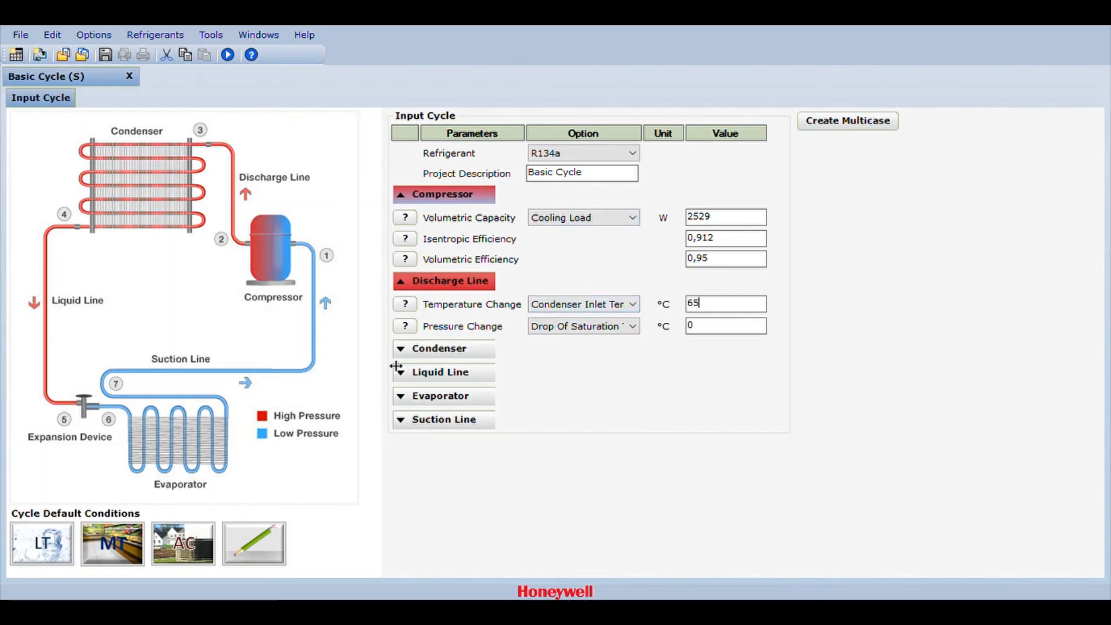
{"action": "left_click", "coordinate": [578, 326]}
{"action": "left_click", "coordinate": [583, 341]}
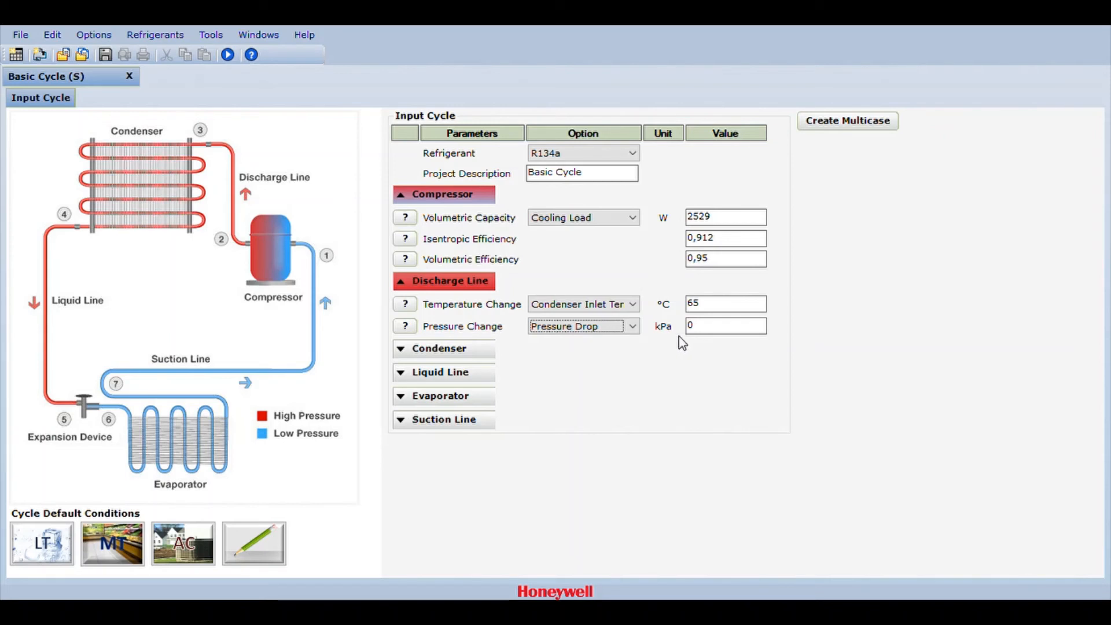
Set the condenser's outlet subcooling to 0 °C.
{"action": "left_click", "coordinate": [450, 352]}
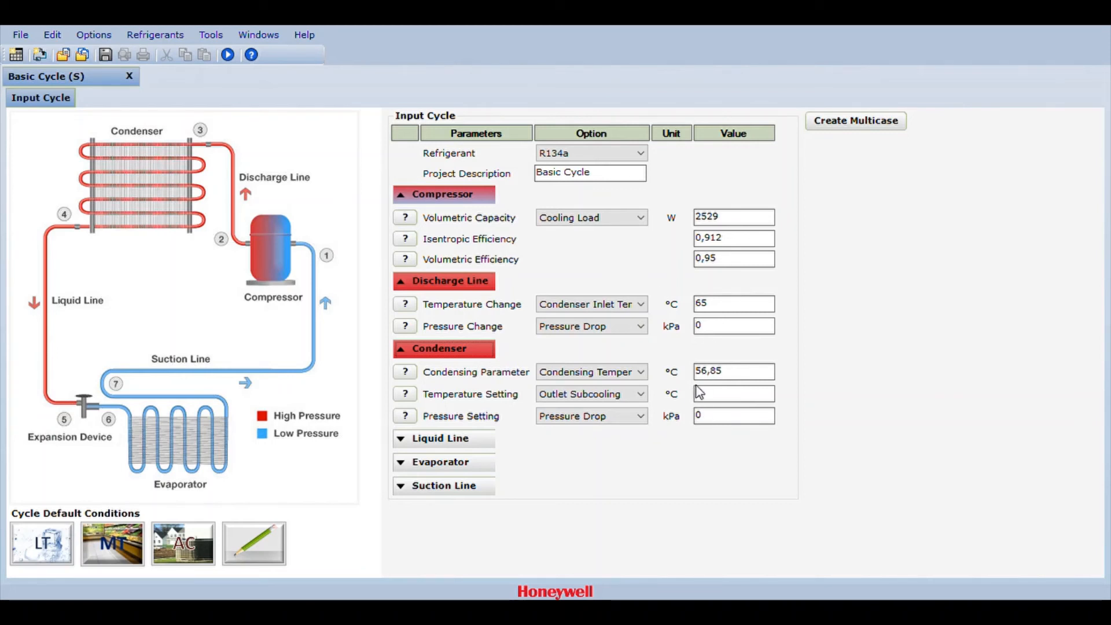
{"action": "left_click", "coordinate": [607, 371]}
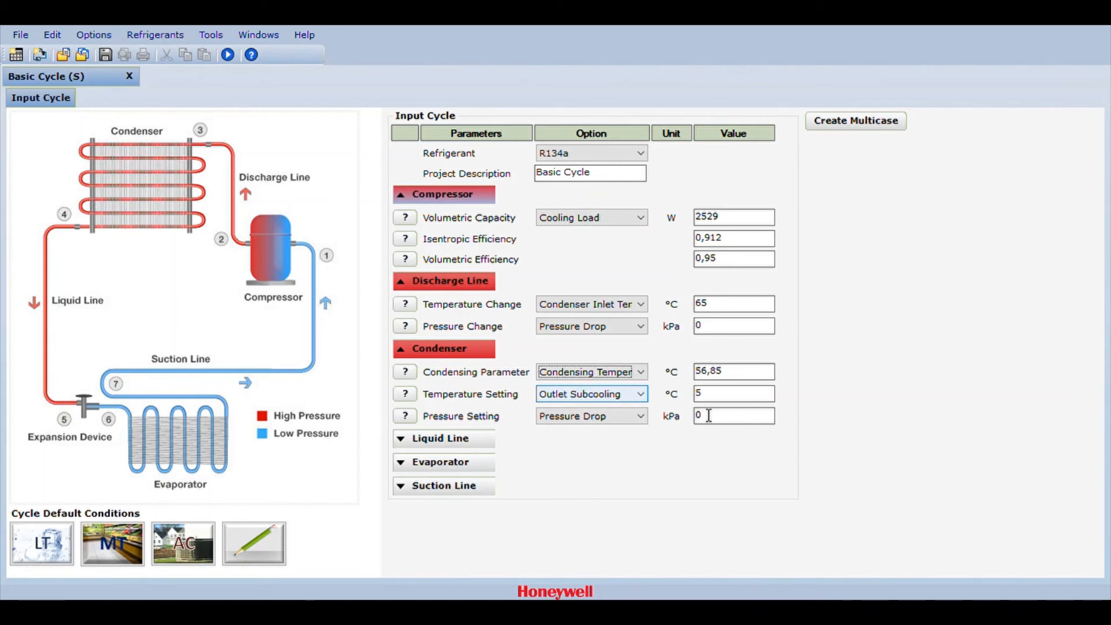
{"action": "double_click", "coordinate": [735, 394]}
{"action": "type", "text": "0"}
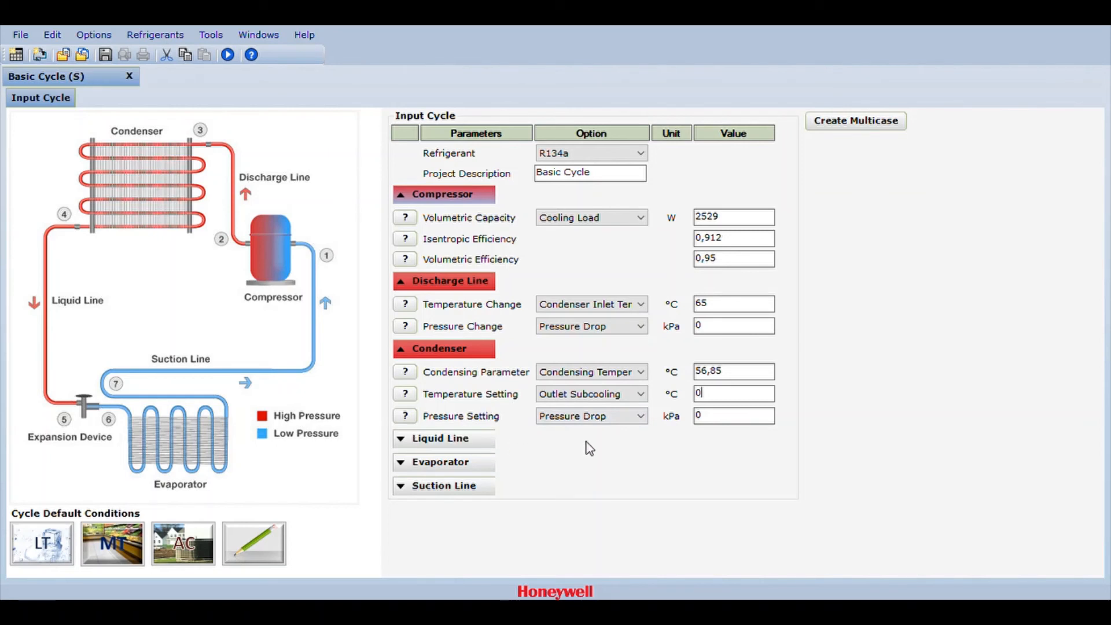
Define the liquid line with an Expansion Device Inlet Temperature of 42 °C and specify its pressure change as Pressure Drop.
{"action": "left_click", "coordinate": [454, 443]}
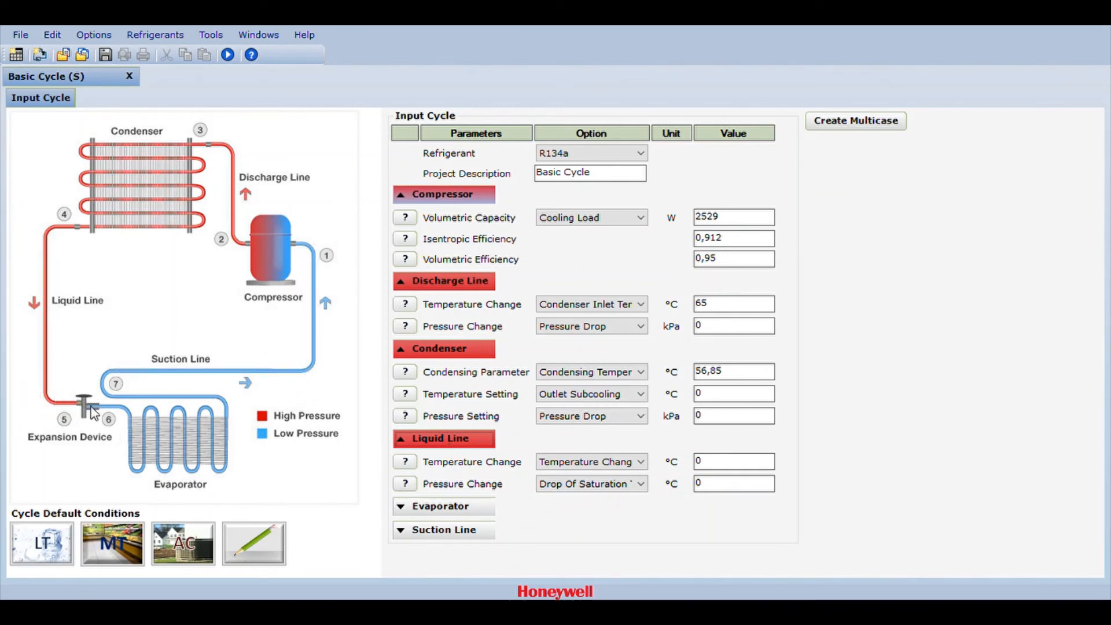
{"action": "left_click", "coordinate": [601, 464]}
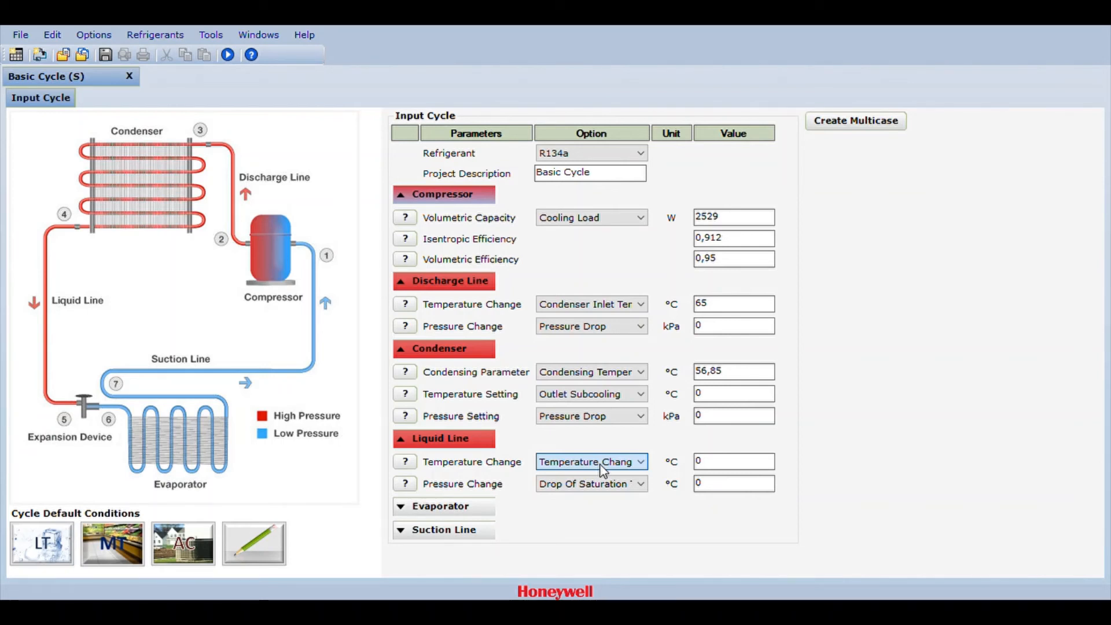
{"action": "key", "text": "Down"}
{"action": "key", "text": "Tab"}
{"action": "key", "text": "Tab"}
{"action": "type", "text": "42"}
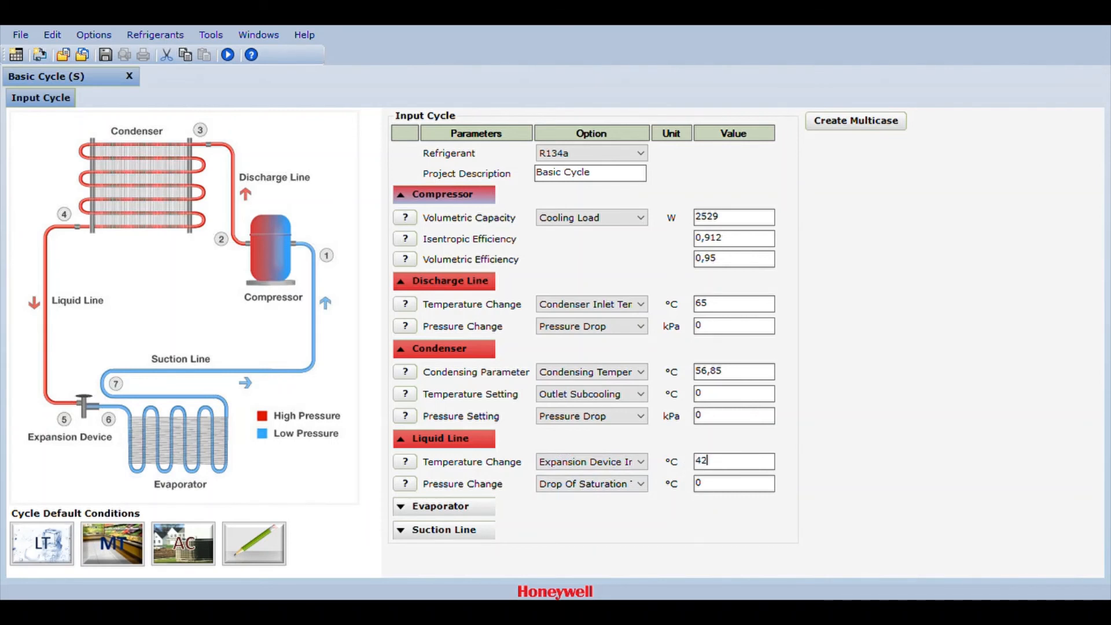
{"action": "left_click", "coordinate": [640, 484]}
{"action": "scroll", "coordinate": [640, 484], "scroll_direction": "up", "scroll_amount": 1}
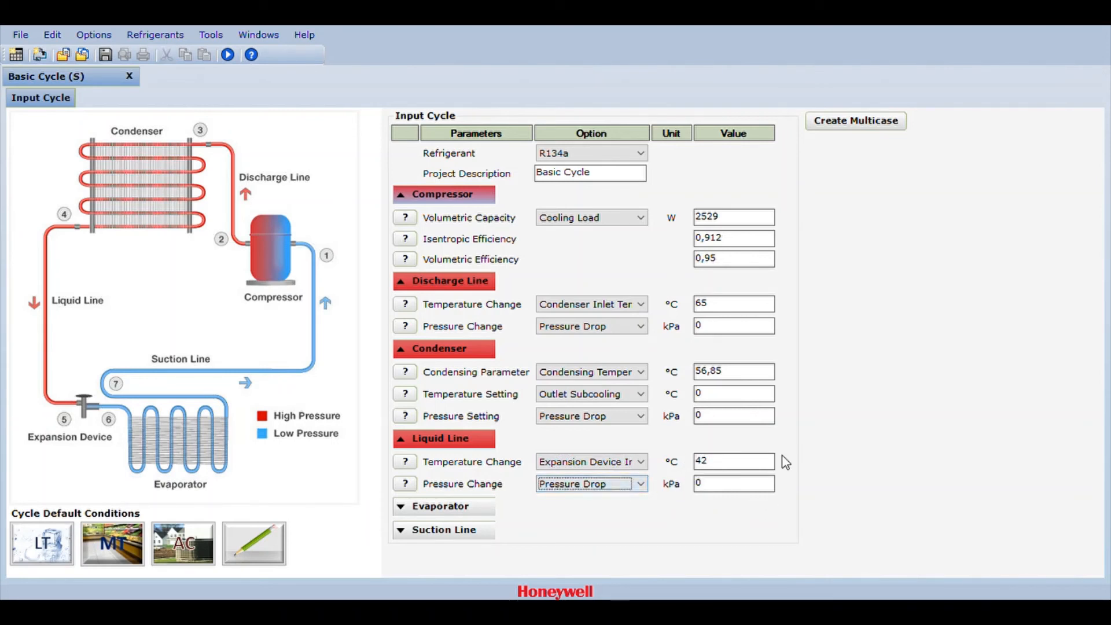
Set the evaporator's outlet superheat to 0 °C.
{"action": "left_click", "coordinate": [469, 505]}
{"action": "scroll", "coordinate": [603, 448], "scroll_direction": "down", "scroll_amount": 1}
{"action": "scroll", "coordinate": [625, 449], "scroll_direction": "up", "scroll_amount": 1}
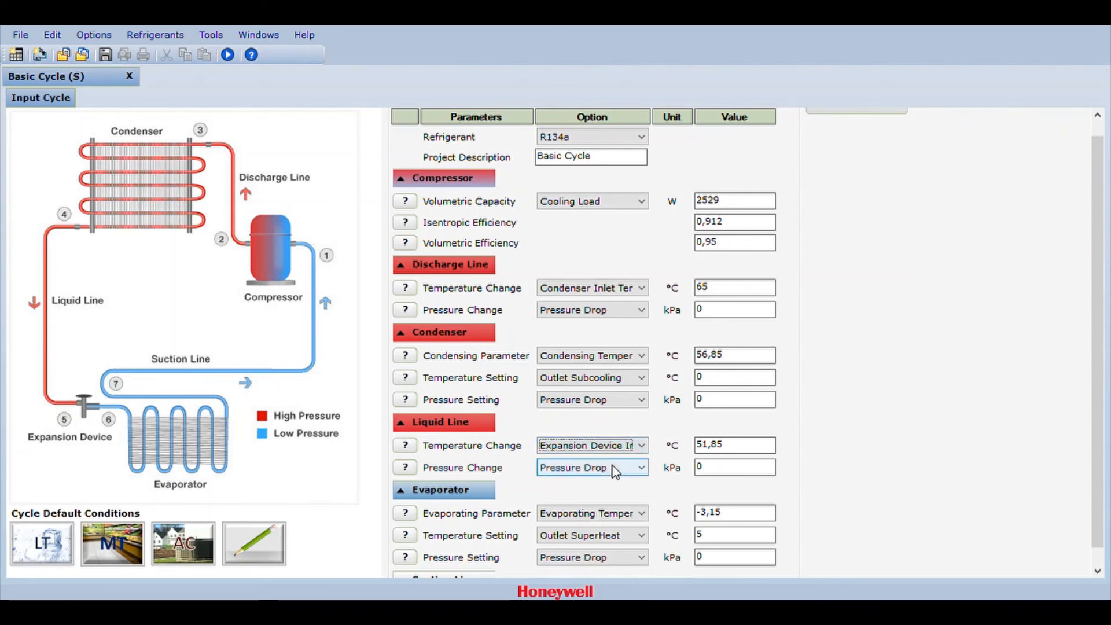
{"action": "scroll", "coordinate": [535, 498], "scroll_direction": "down", "scroll_amount": 1}
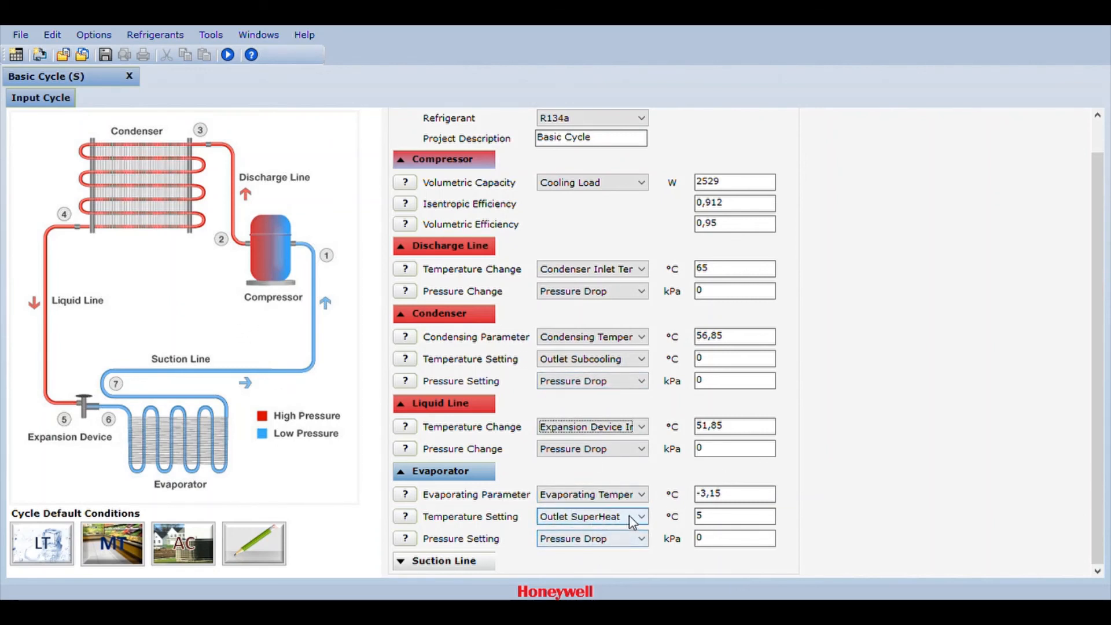
{"action": "double_click", "coordinate": [710, 522]}
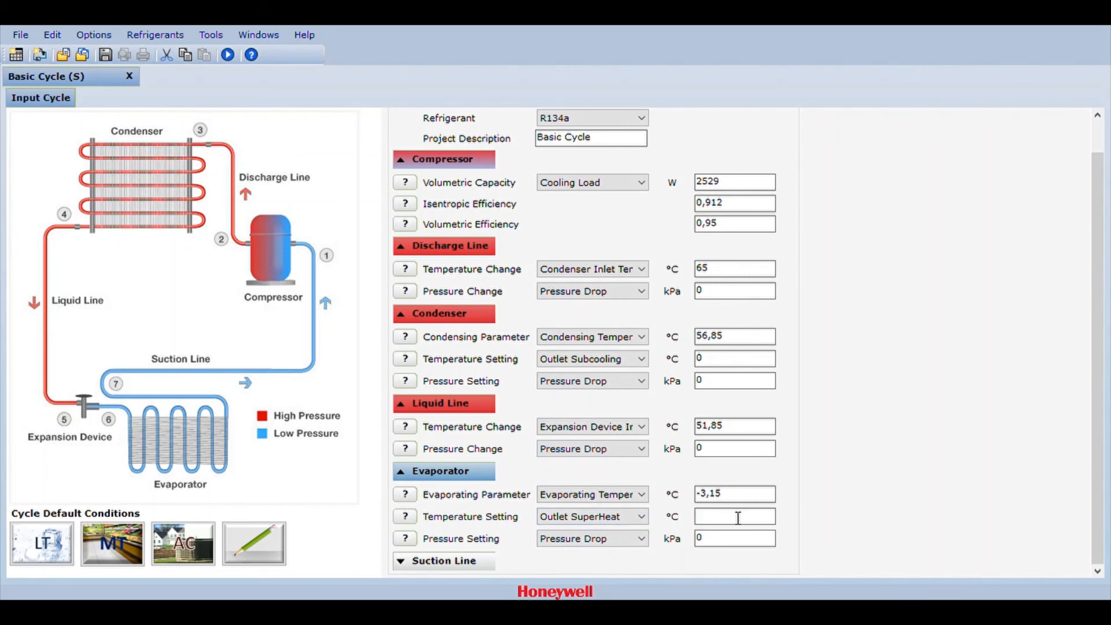
{"action": "type", "text": "0"}
Define the suction line with a Compressor Suction Temperature of -3 °C and specify its pressure change as Pressure Drop.
{"action": "left_click", "coordinate": [464, 564]}
{"action": "scroll", "coordinate": [484, 496], "scroll_direction": "down", "scroll_amount": 1}
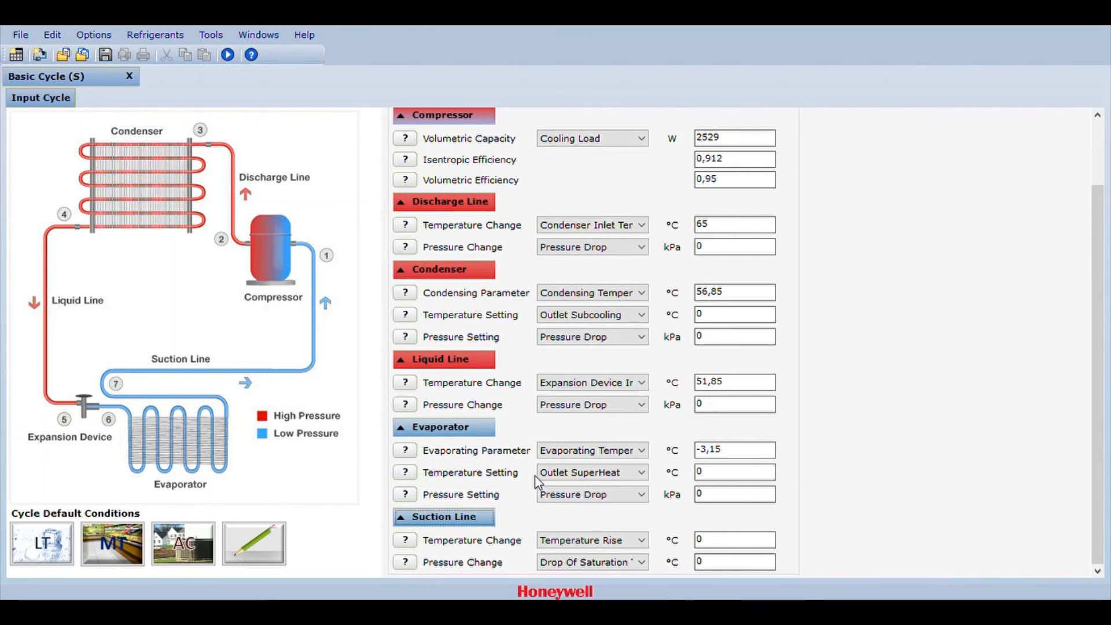
{"action": "left_click", "coordinate": [623, 552]}
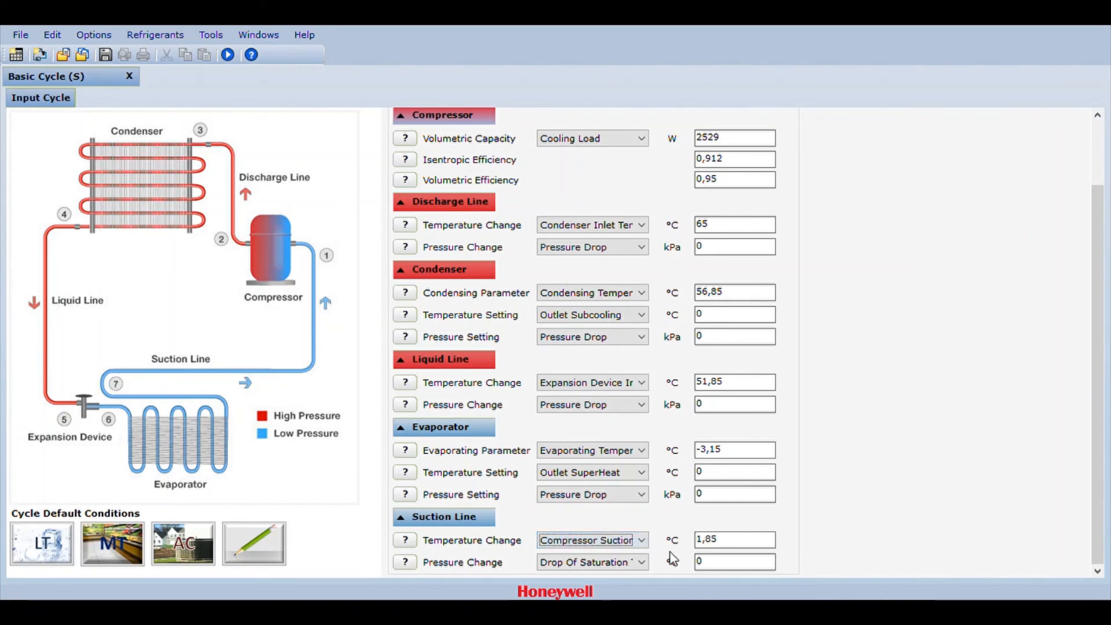
{"action": "double_click", "coordinate": [709, 540]}
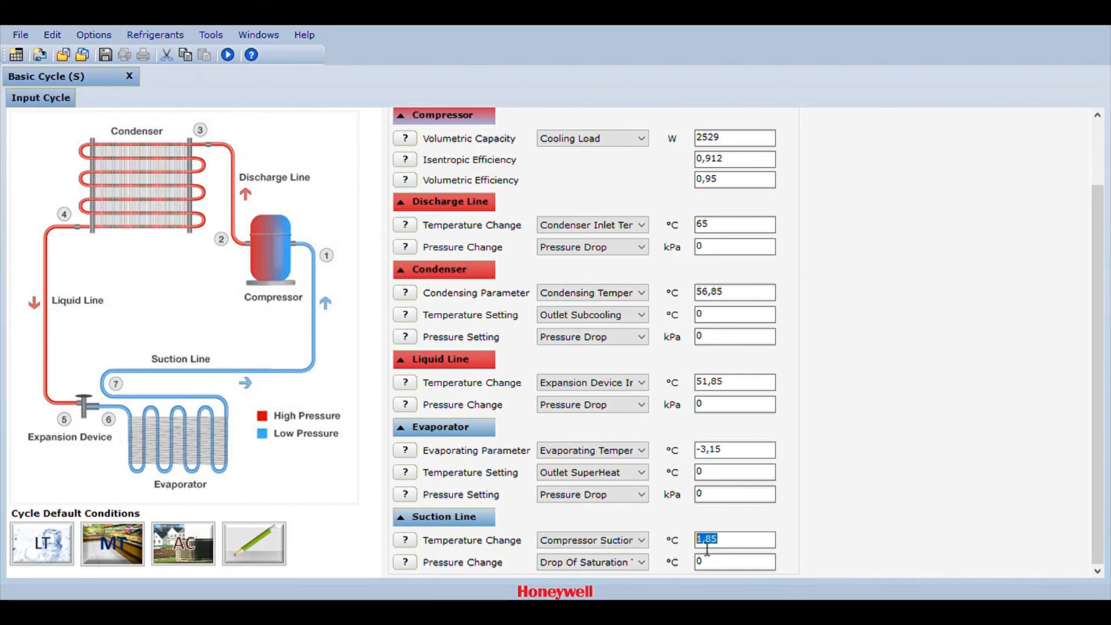
{"action": "key", "text": "BackSpace"}
{"action": "type", "text": "-3"}
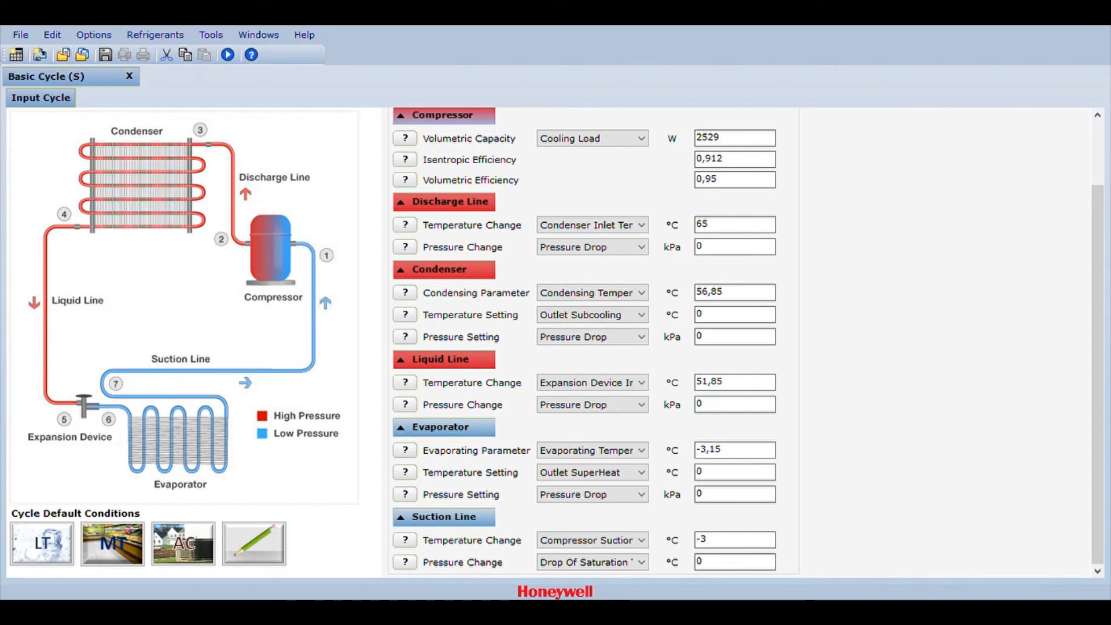
{"action": "key", "text": "Tab"}
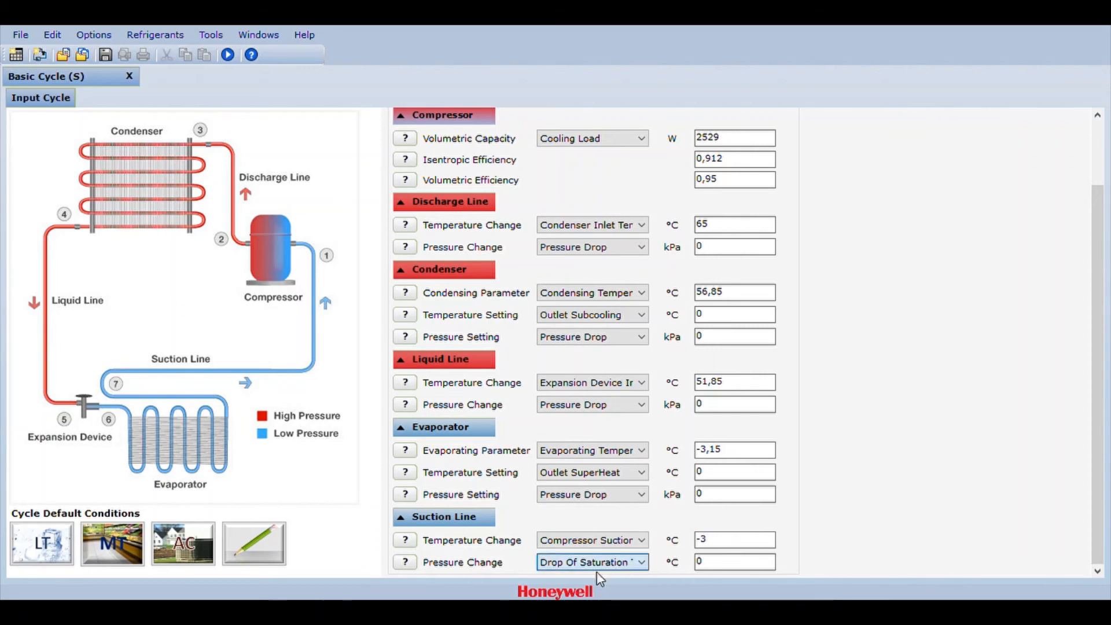
{"action": "key", "text": "Up"}
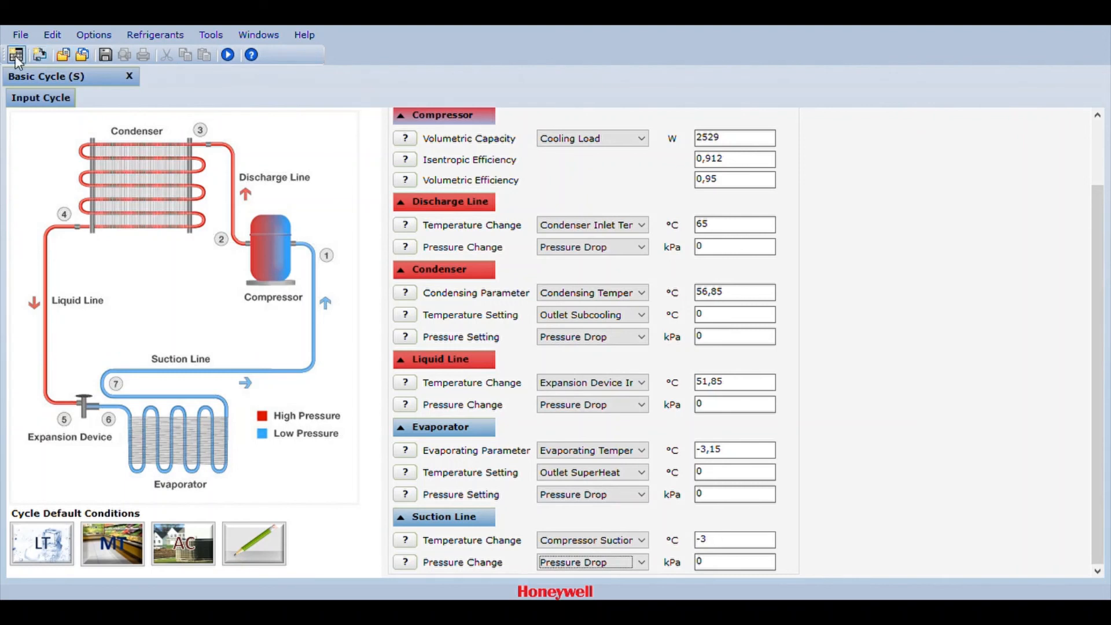
Run the basic cycle simulation and display its T-s chart and P-h chart.
{"action": "left_click", "coordinate": [228, 55]}
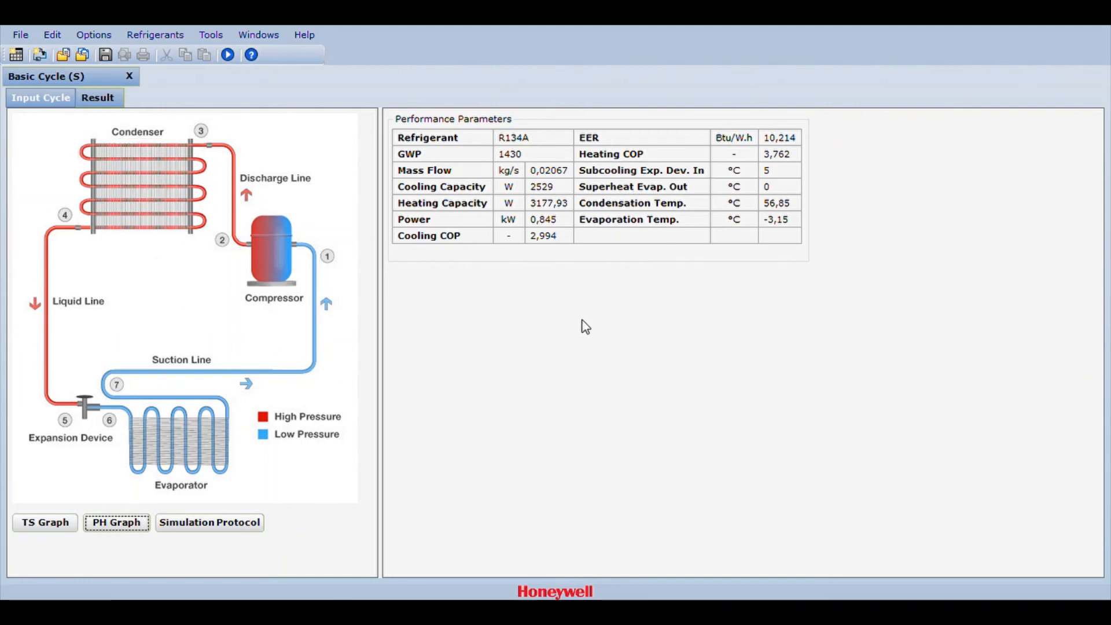
{"action": "left_click", "coordinate": [50, 526]}
{"action": "scroll", "coordinate": [559, 400], "scroll_direction": "down", "scroll_amount": 3}
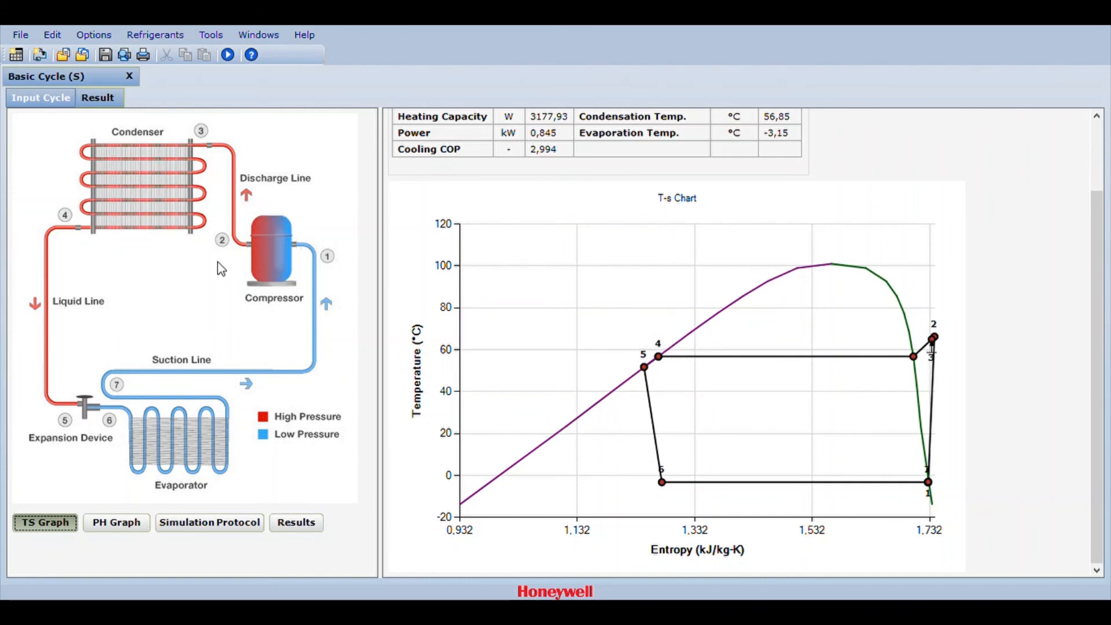
{"action": "left_click", "coordinate": [119, 522]}
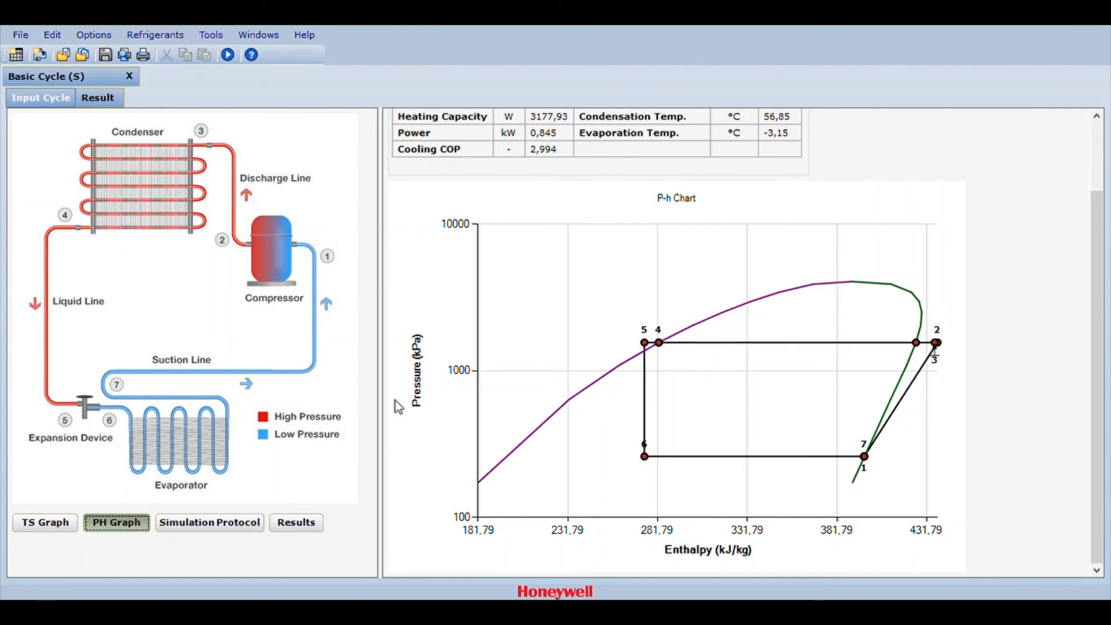
Open the simulation protocol and examine the cycle's simulation inputs and performance parameters.
{"action": "left_click", "coordinate": [233, 528]}
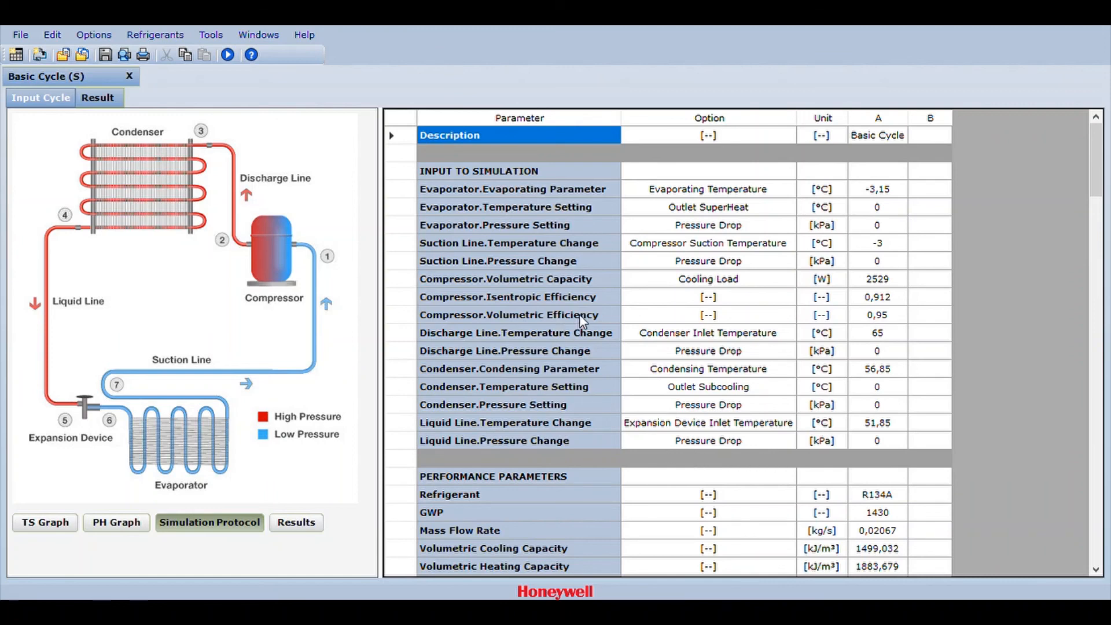
{"action": "scroll", "coordinate": [484, 265], "scroll_direction": "down", "scroll_amount": 4}
{"action": "scroll", "coordinate": [568, 269], "scroll_direction": "down", "scroll_amount": 1}
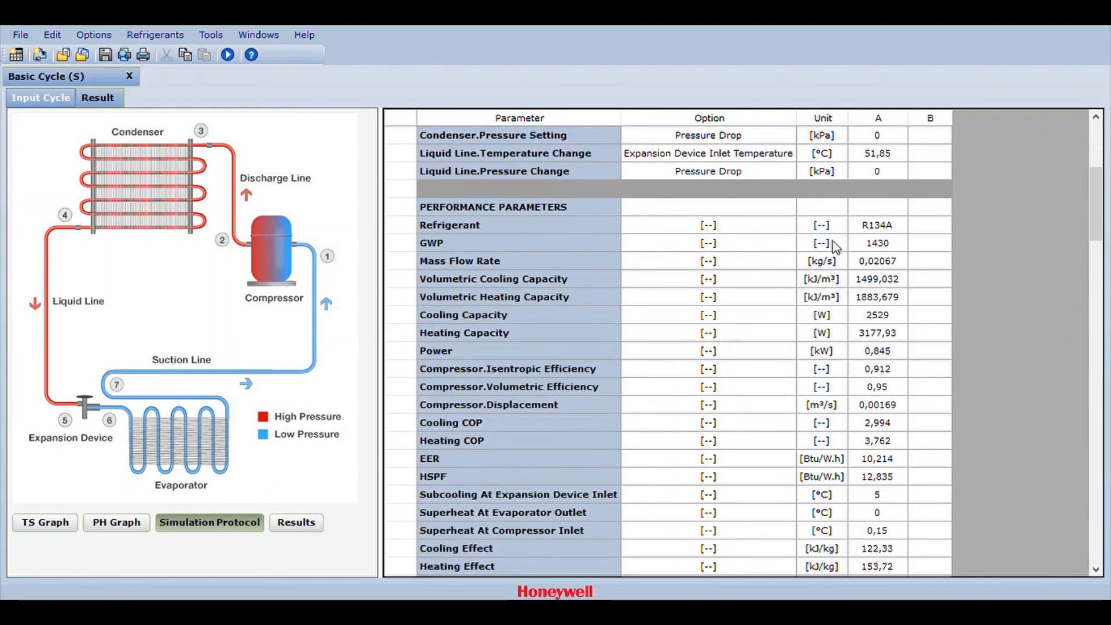
{"action": "scroll", "coordinate": [588, 298], "scroll_direction": "down", "scroll_amount": 1}
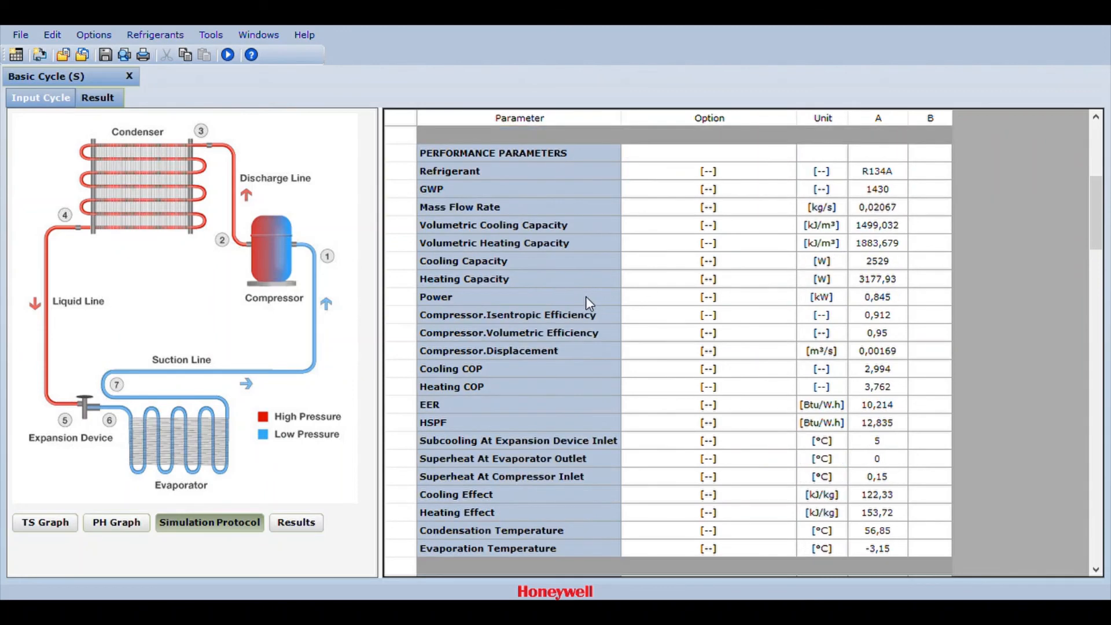
{"action": "scroll", "coordinate": [586, 297], "scroll_direction": "down", "scroll_amount": 1}
{"action": "scroll", "coordinate": [609, 314], "scroll_direction": "up", "scroll_amount": 1}
Examine the inlet and outlet states of the evaporator, suction line, discharge line and liquid line in the simulation protocol.
{"action": "scroll", "coordinate": [723, 286], "scroll_direction": "down", "scroll_amount": 6}
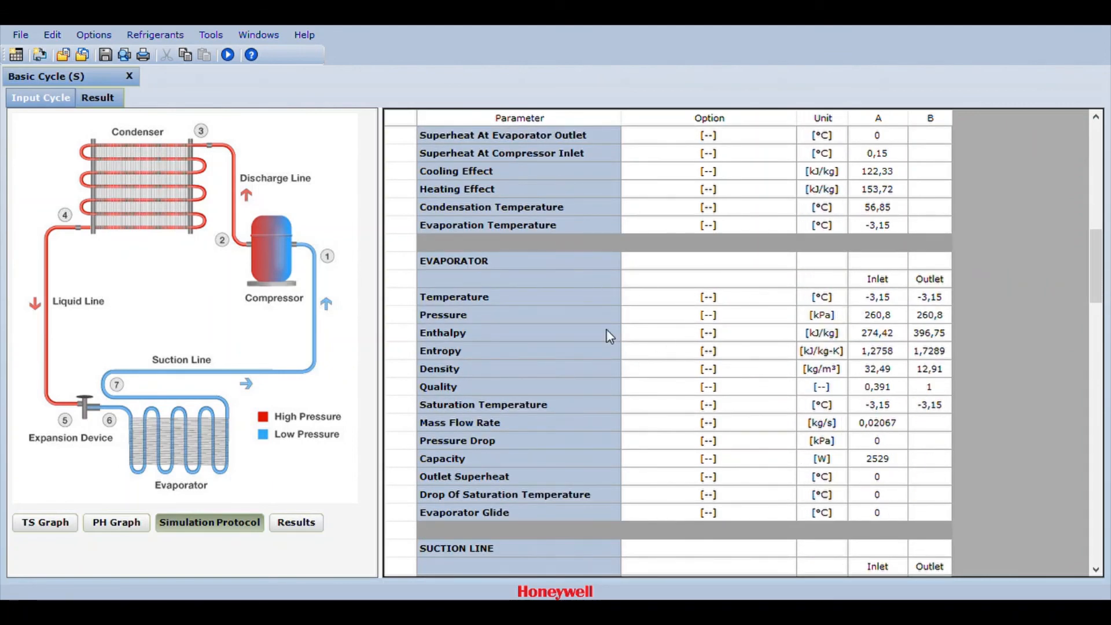
{"action": "scroll", "coordinate": [636, 342], "scroll_direction": "down", "scroll_amount": 1}
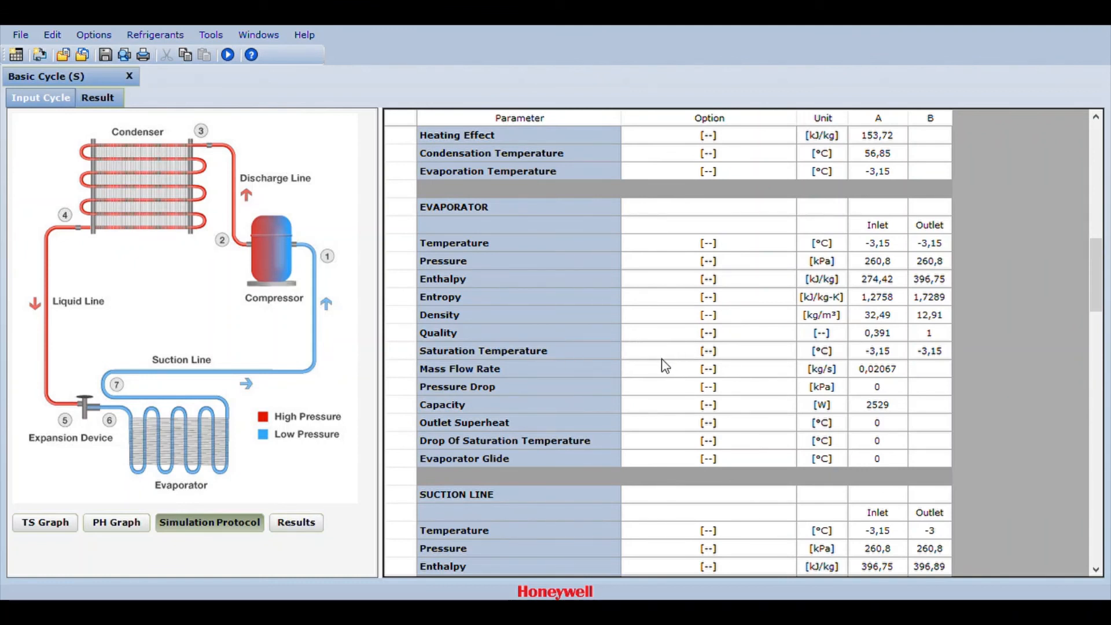
{"action": "scroll", "coordinate": [683, 381], "scroll_direction": "down", "scroll_amount": 2}
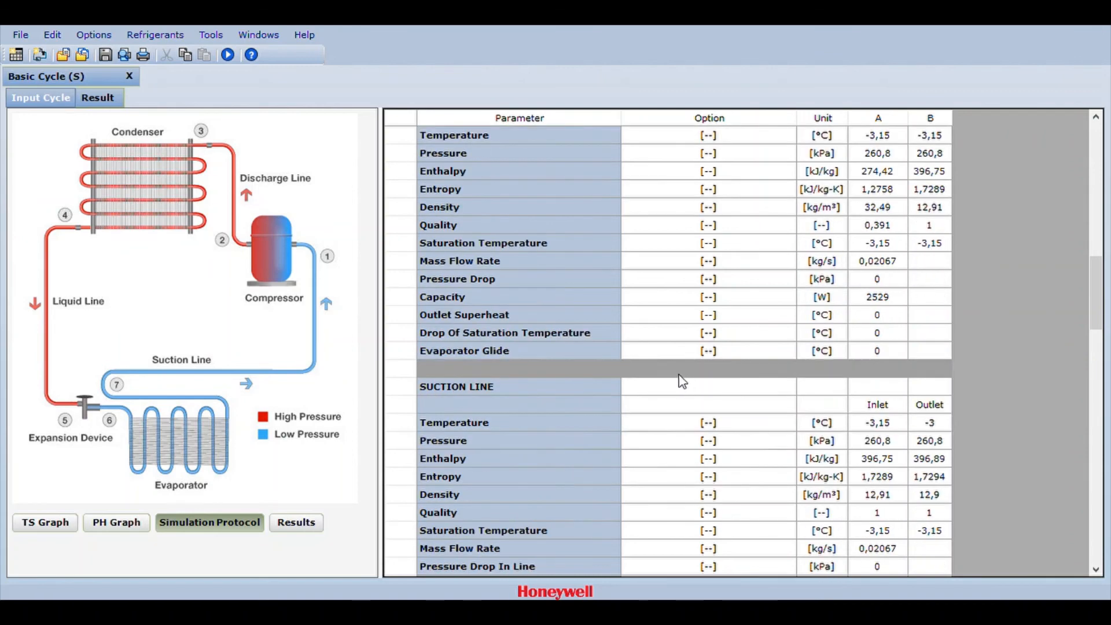
{"action": "scroll", "coordinate": [669, 358], "scroll_direction": "down", "scroll_amount": 1}
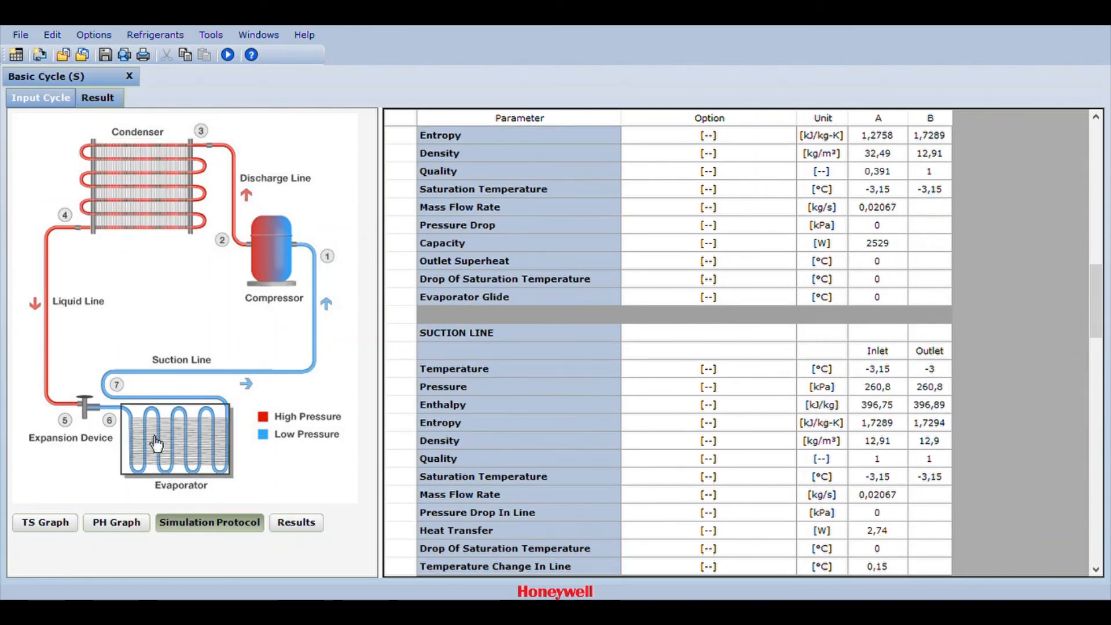
{"action": "scroll", "coordinate": [665, 324], "scroll_direction": "down", "scroll_amount": 2}
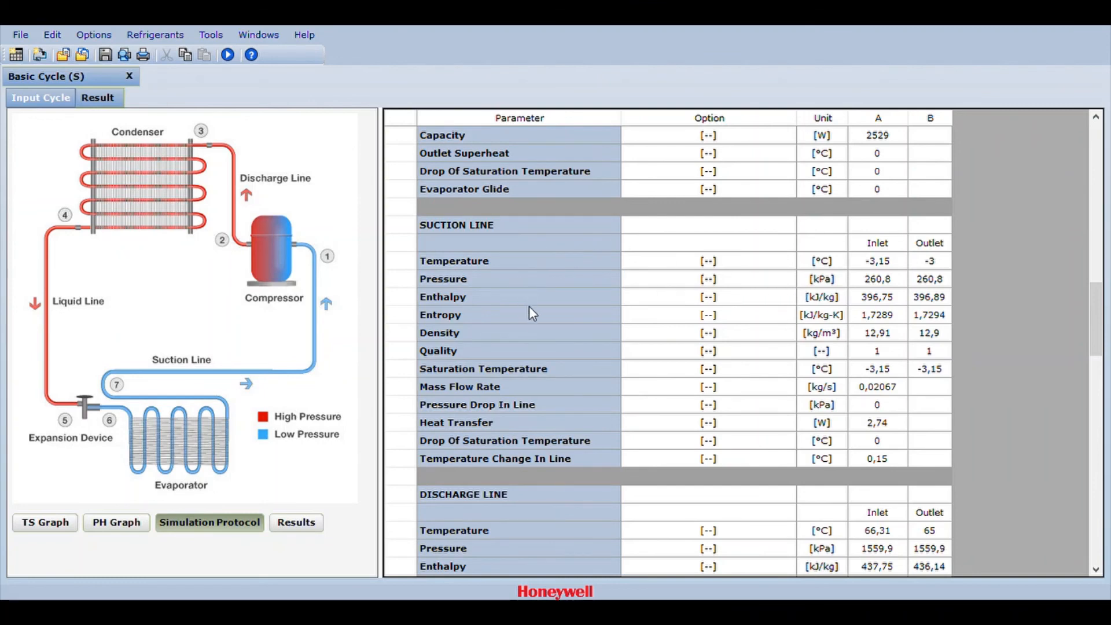
{"action": "scroll", "coordinate": [512, 327], "scroll_direction": "down", "scroll_amount": 4}
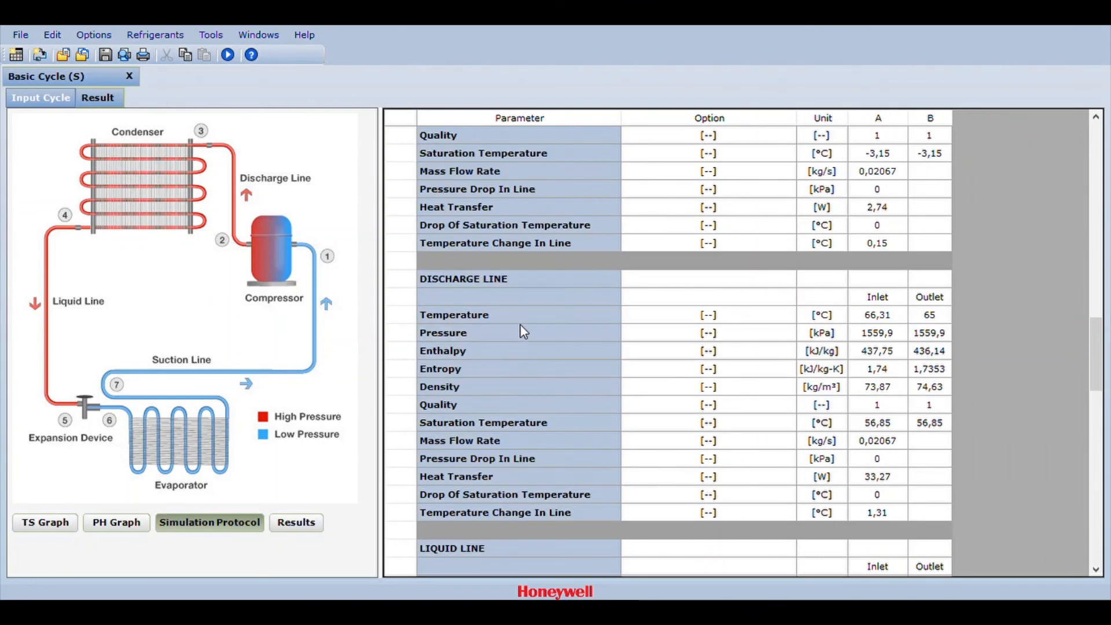
{"action": "scroll", "coordinate": [546, 314], "scroll_direction": "down", "scroll_amount": 4}
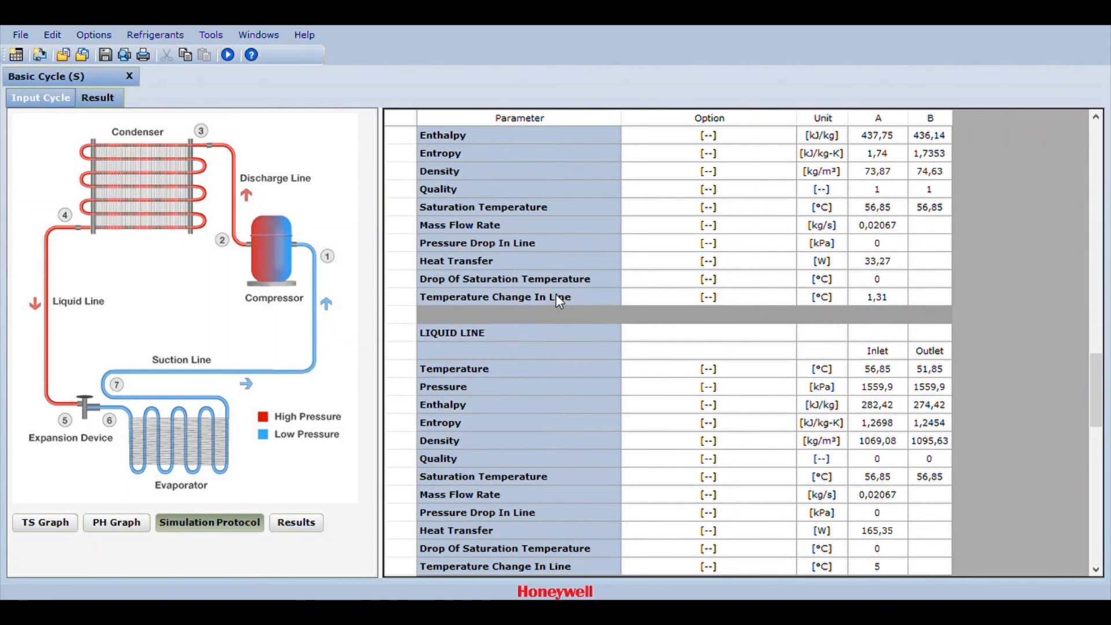
{"action": "scroll", "coordinate": [556, 299], "scroll_direction": "down", "scroll_amount": 3}
{"action": "scroll", "coordinate": [563, 289], "scroll_direction": "down", "scroll_amount": 4}
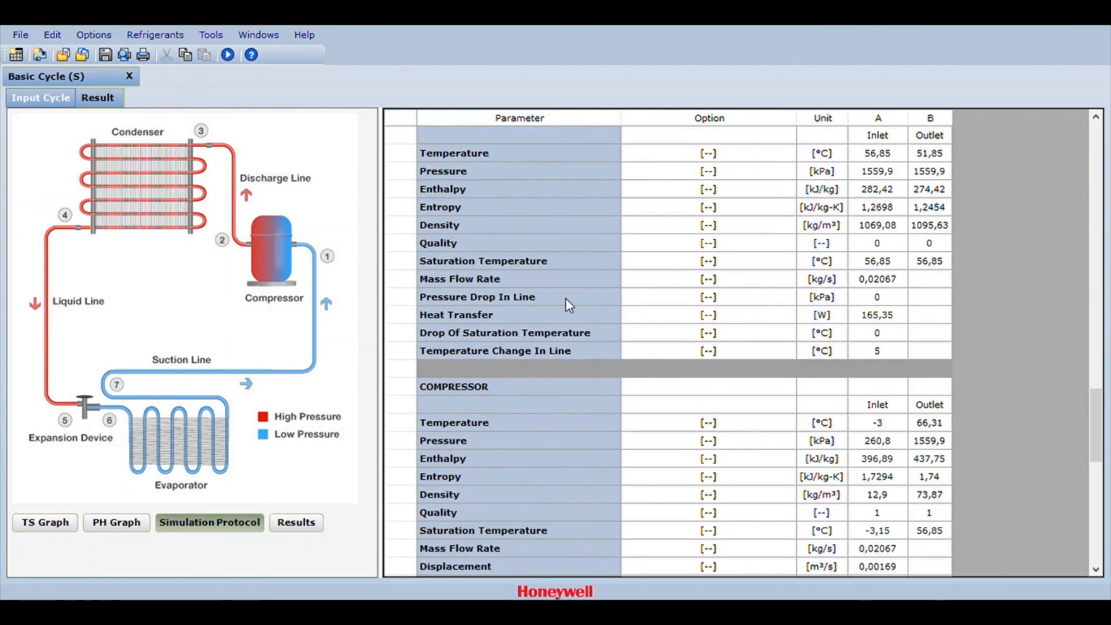
Review the compressor, condenser and expansion device sections of the simulation protocol.
{"action": "scroll", "coordinate": [539, 318], "scroll_direction": "down", "scroll_amount": 1}
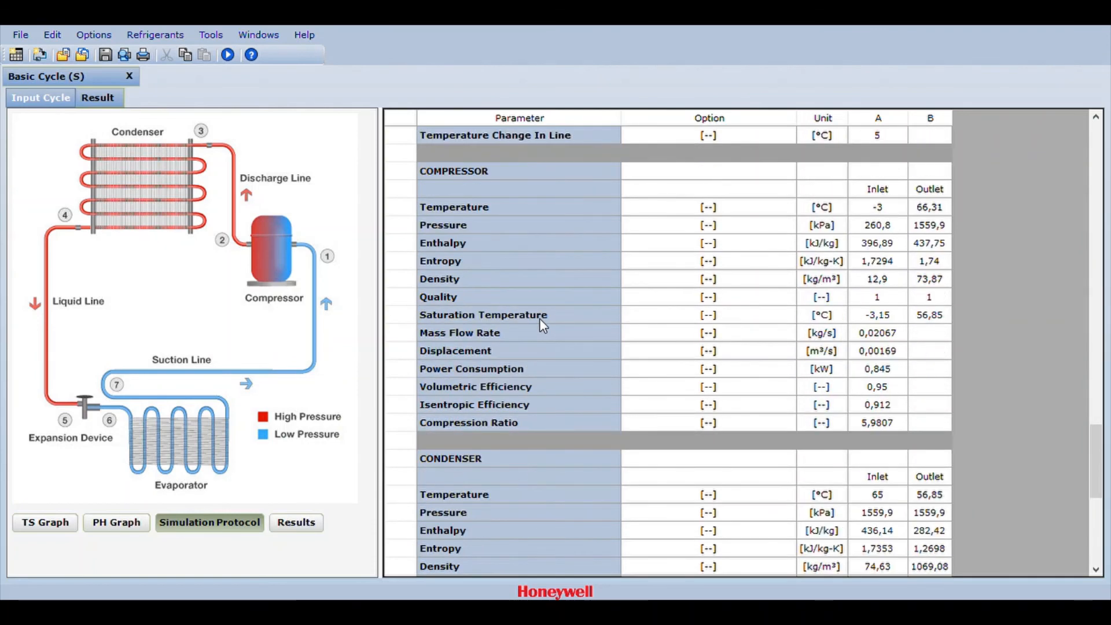
{"action": "scroll", "coordinate": [568, 311], "scroll_direction": "down", "scroll_amount": 3}
{"action": "scroll", "coordinate": [569, 315], "scroll_direction": "down", "scroll_amount": 4}
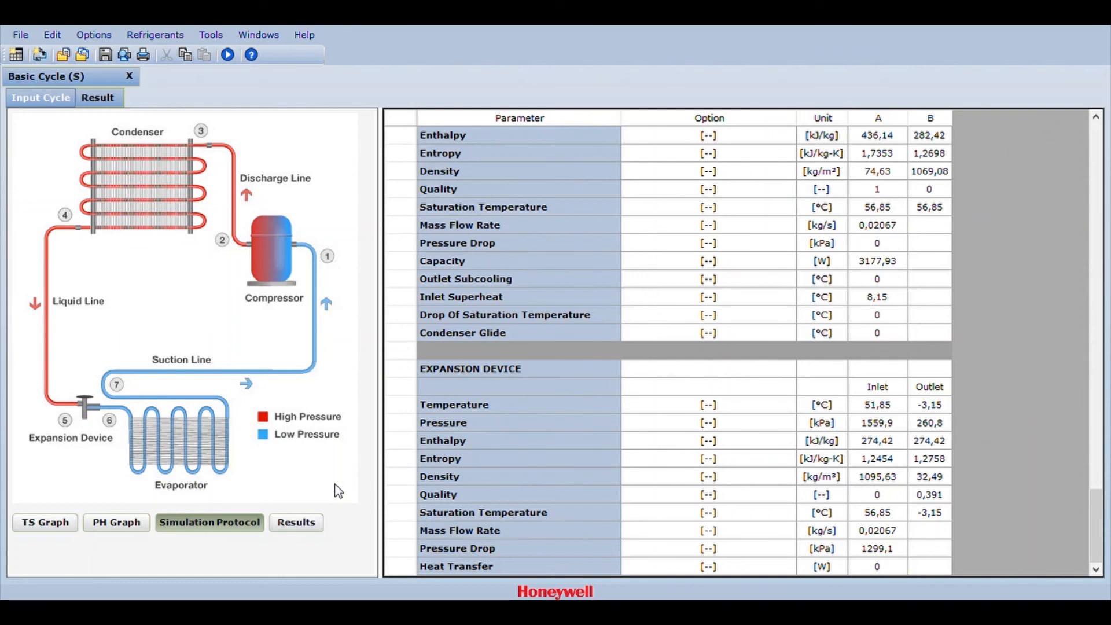
{"action": "scroll", "coordinate": [609, 283], "scroll_direction": "up", "scroll_amount": 2}
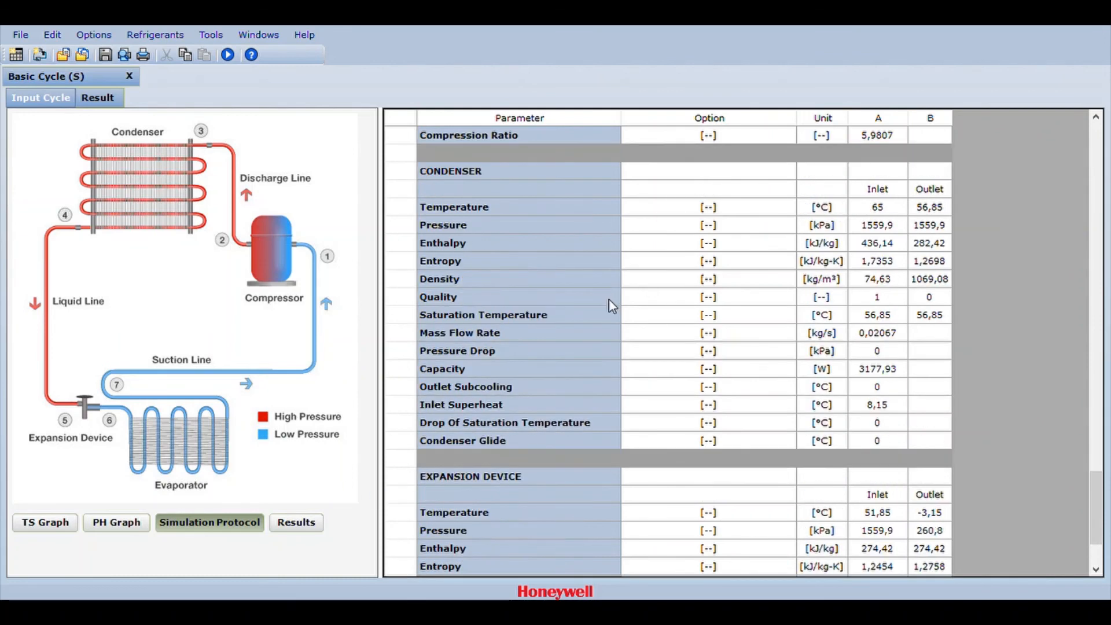
{"action": "scroll", "coordinate": [612, 306], "scroll_direction": "up", "scroll_amount": 2}
{"action": "scroll", "coordinate": [611, 306], "scroll_direction": "up", "scroll_amount": 1}
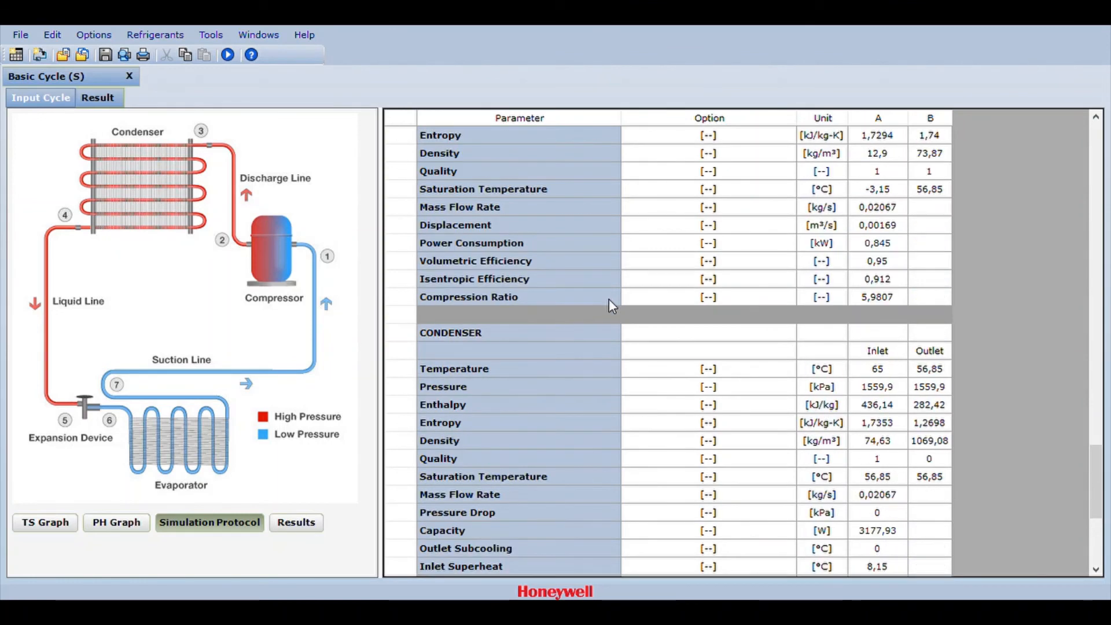